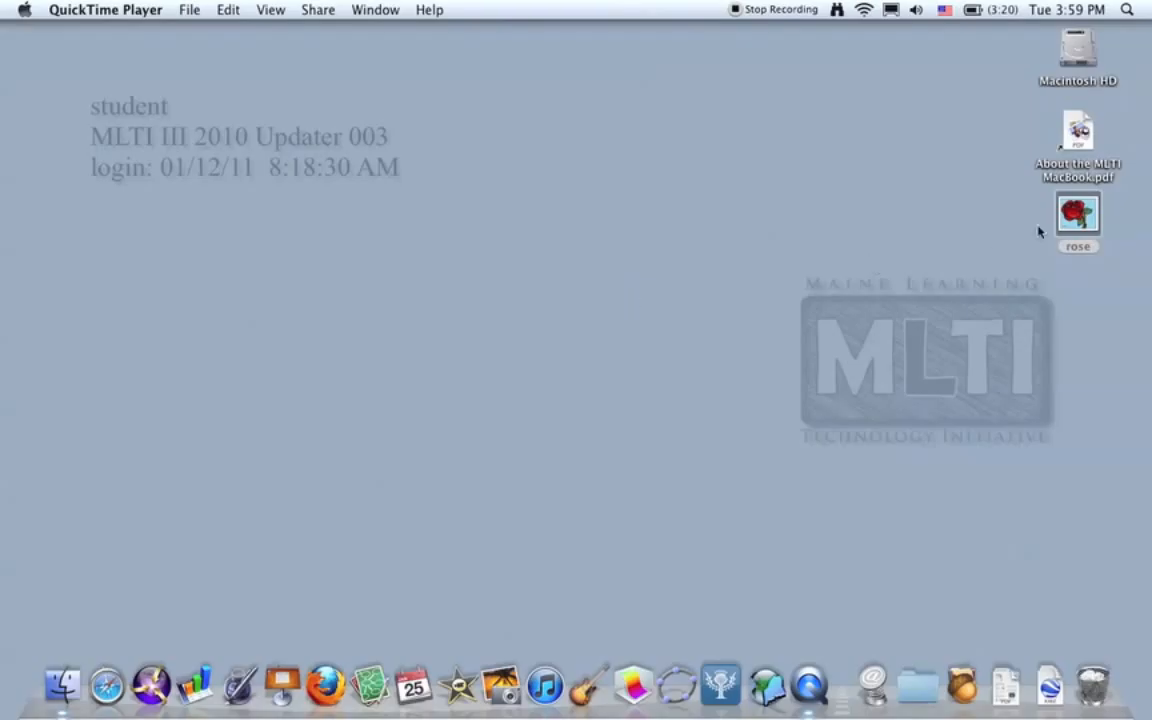
Step: Move the rose image file from the desktop's right edge to near the centre
left_click_drag(1082, 219, 752, 347)
left_click_drag(752, 346, 752, 346)
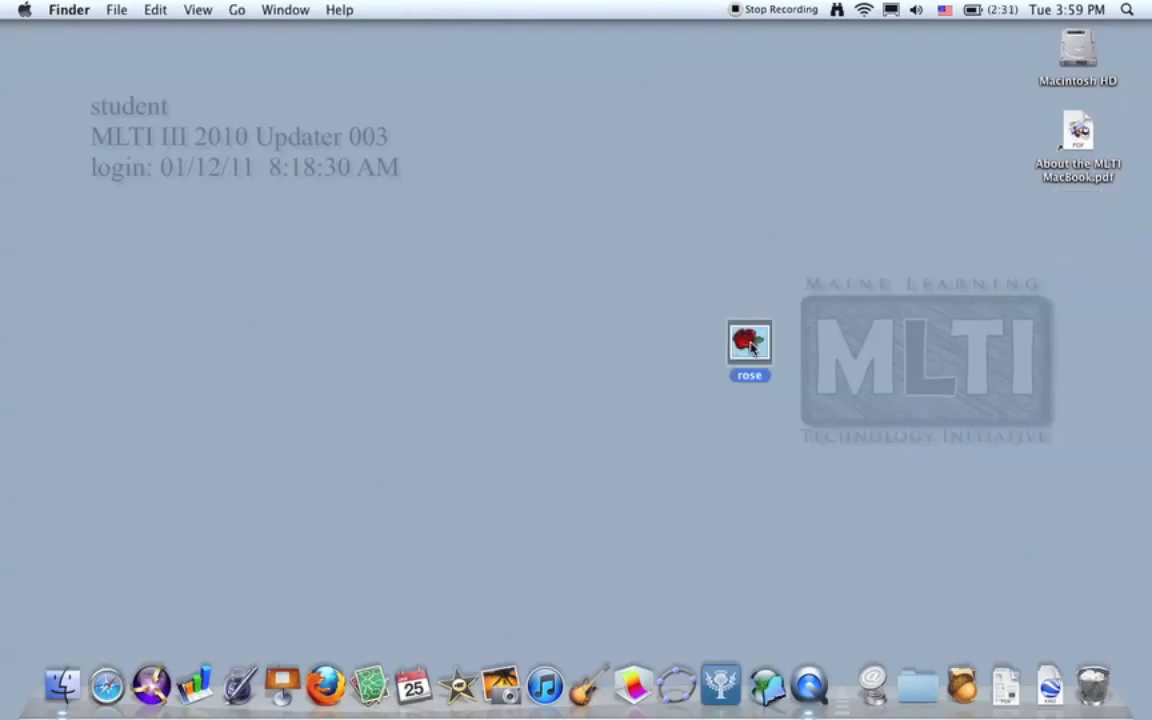
Step: Open the rose image in Preview and show the Tools menu
double_click(750, 342)
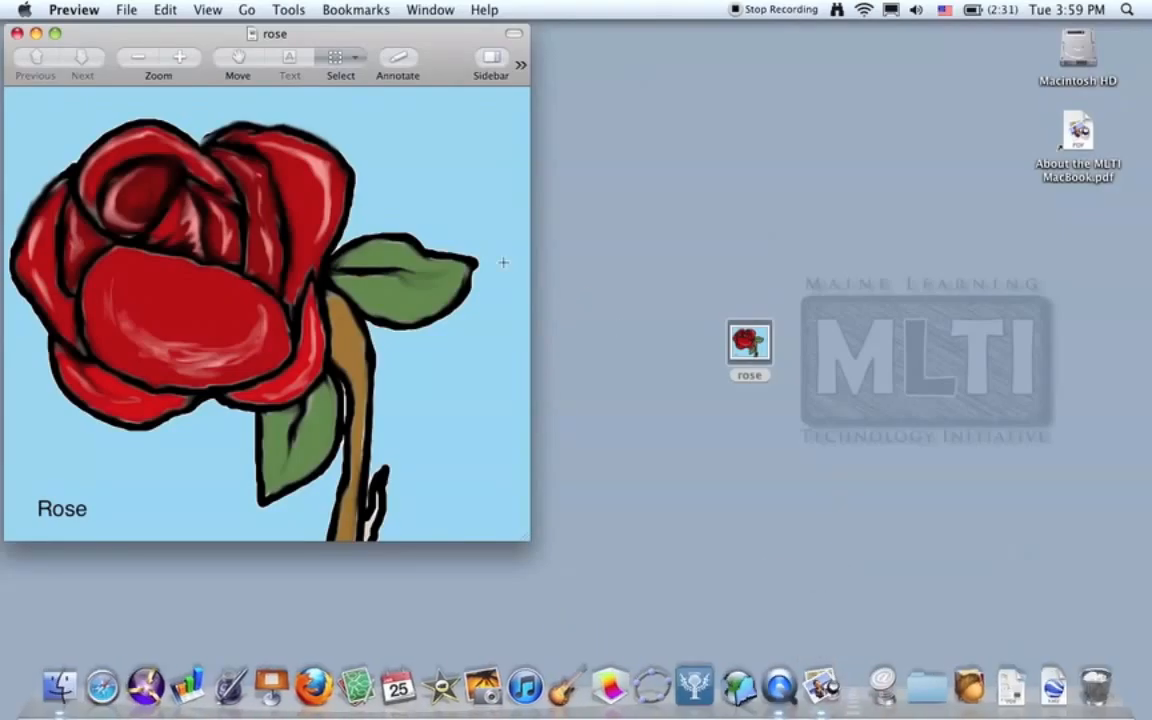
left_click(304, 9)
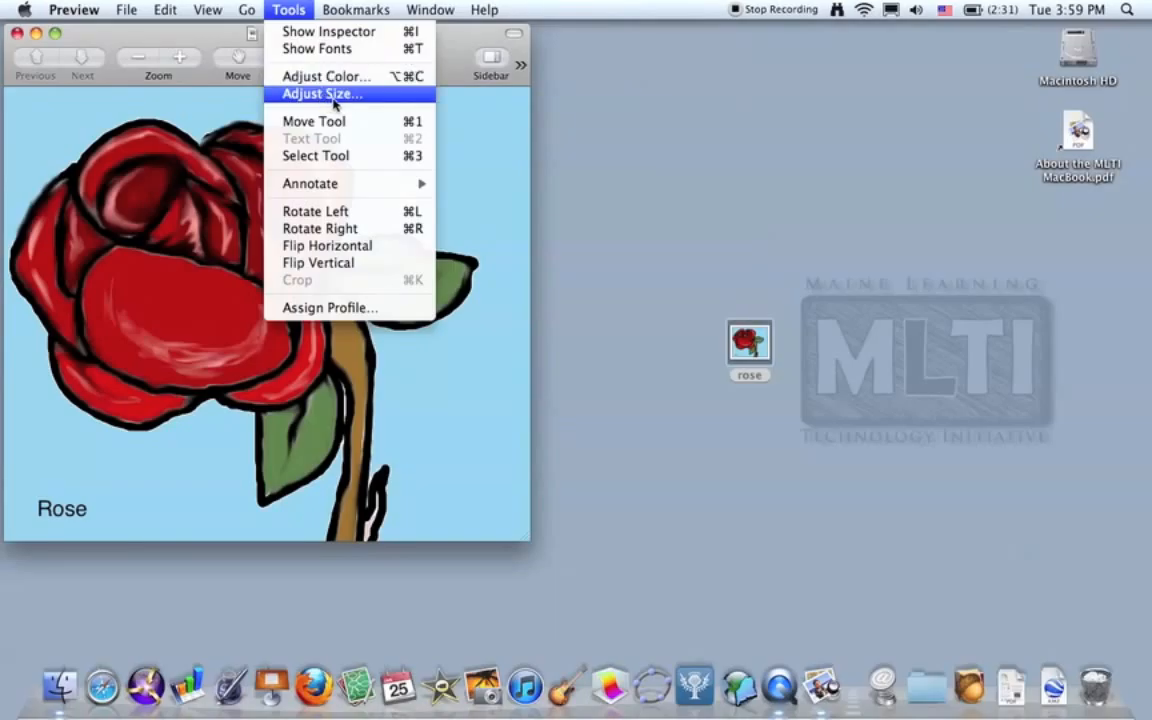
Step: Bring up Adjust Size for the rose image to set width 4 inches proportionally
left_click(334, 96)
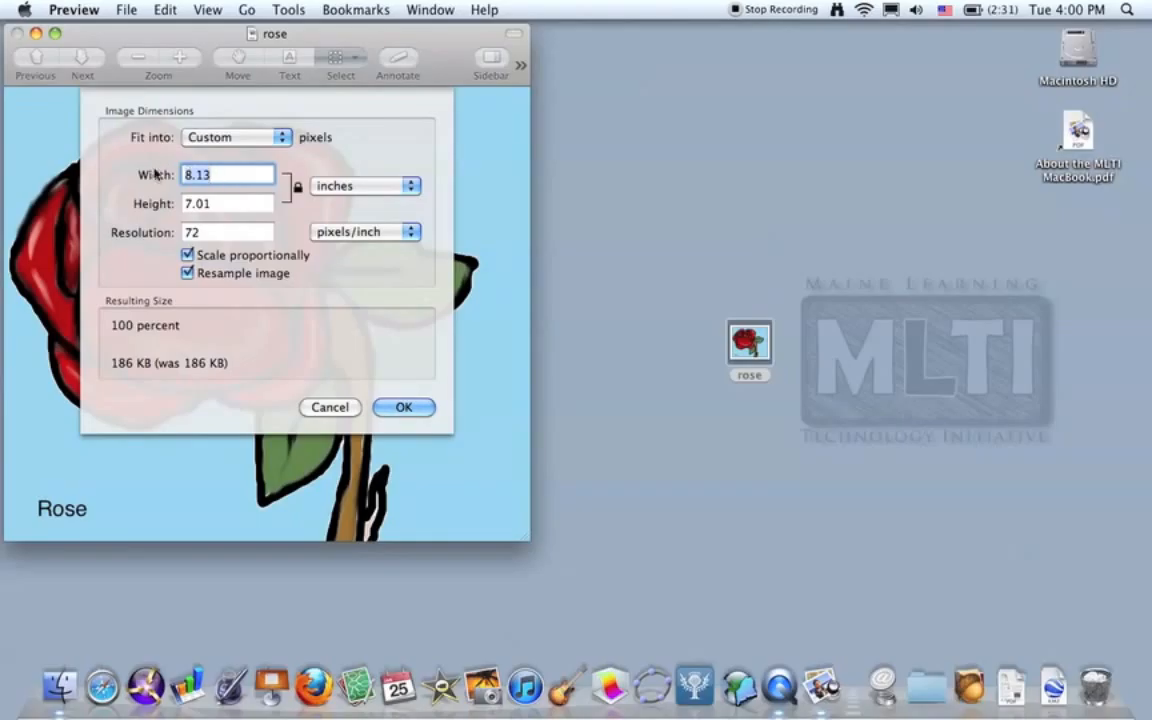
type("4")
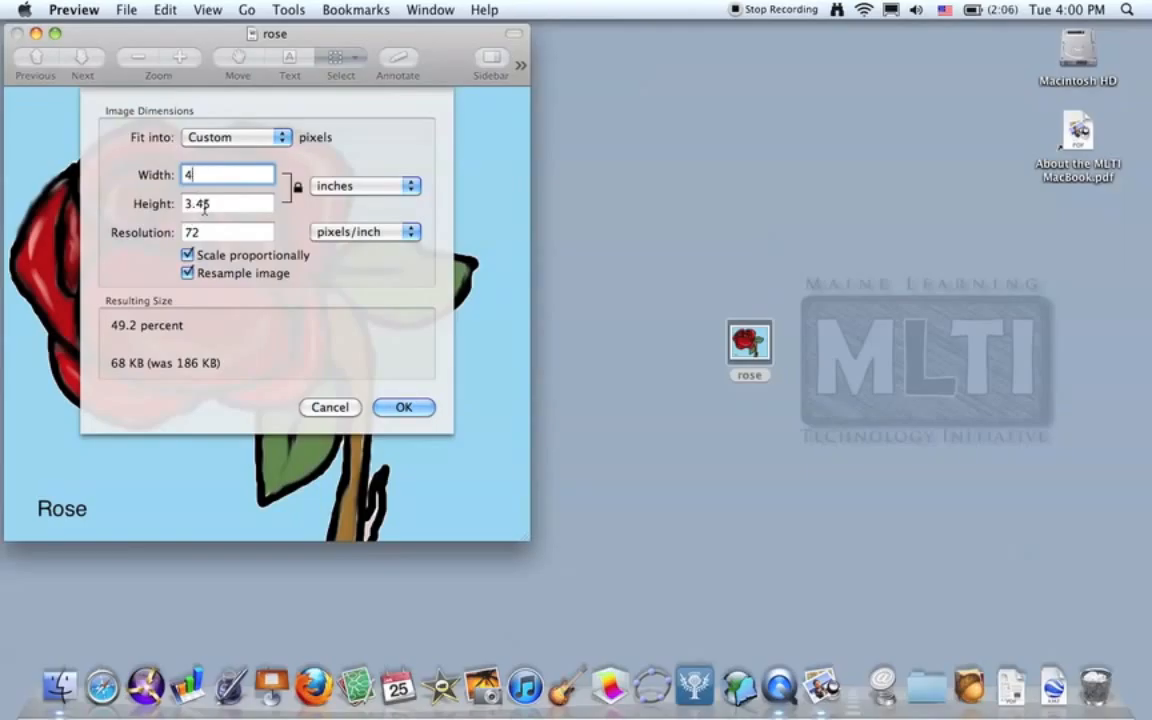
Step: Apply the resize so the rose becomes 4 × 3.45 inches
left_click(403, 407)
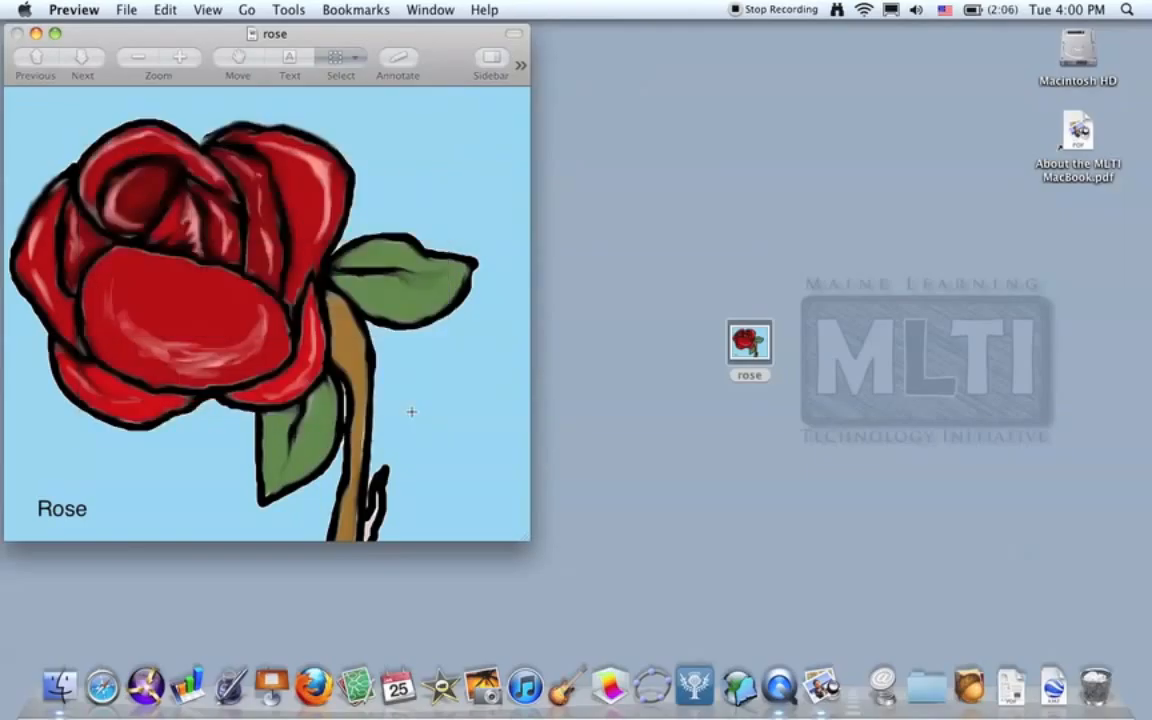